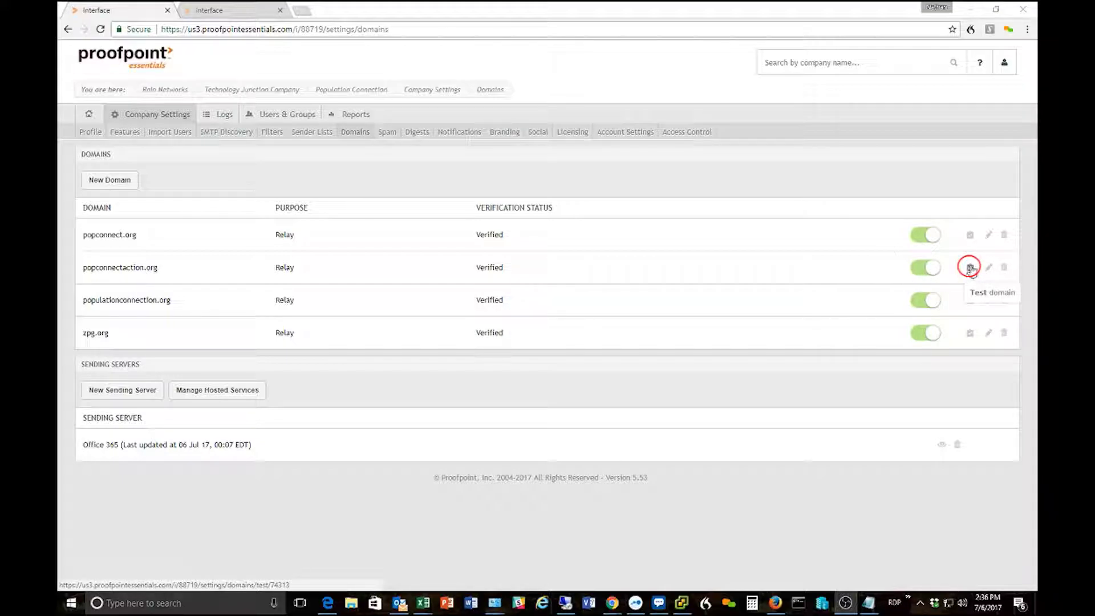
Run the domain test for popconnectaction.org and review its MX and SMTP hostnames, then bring up the MX notes
left_click(971, 269)
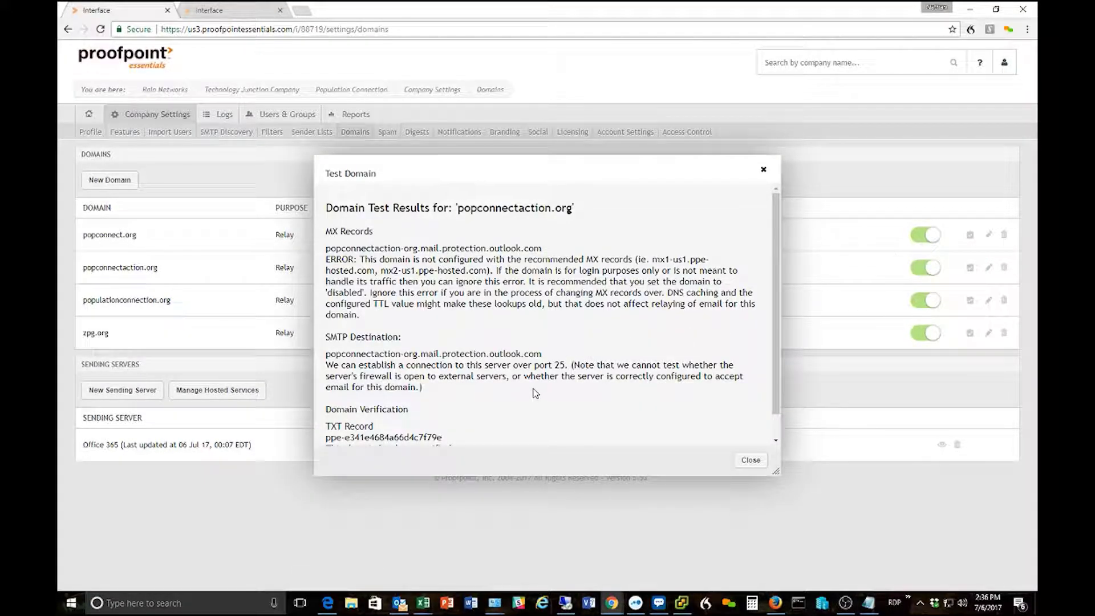
left_click_drag(326, 354, 552, 357)
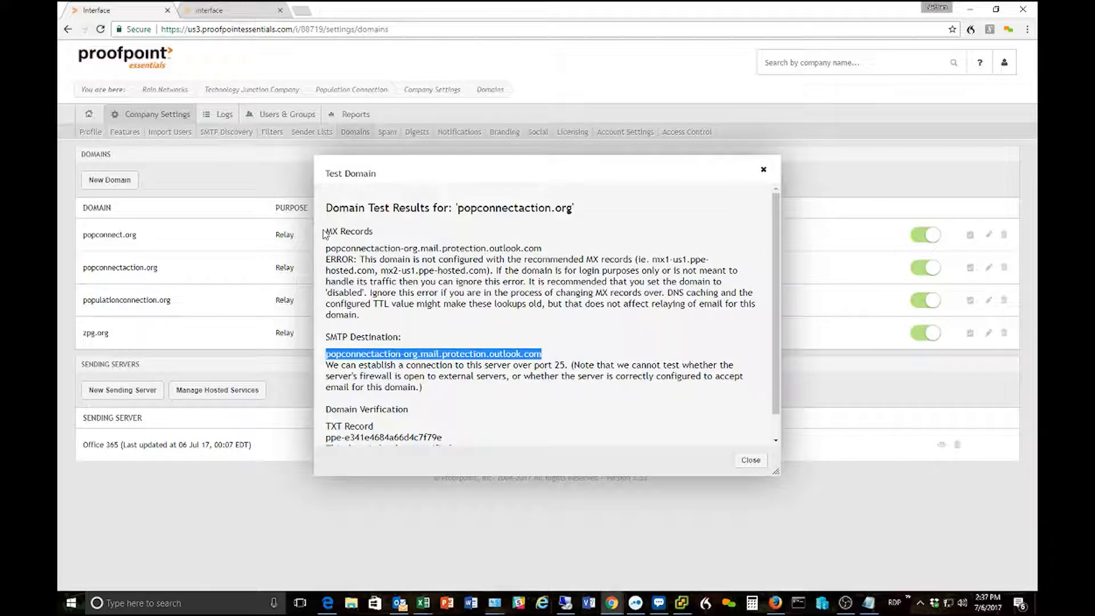
left_click_drag(323, 231, 552, 245)
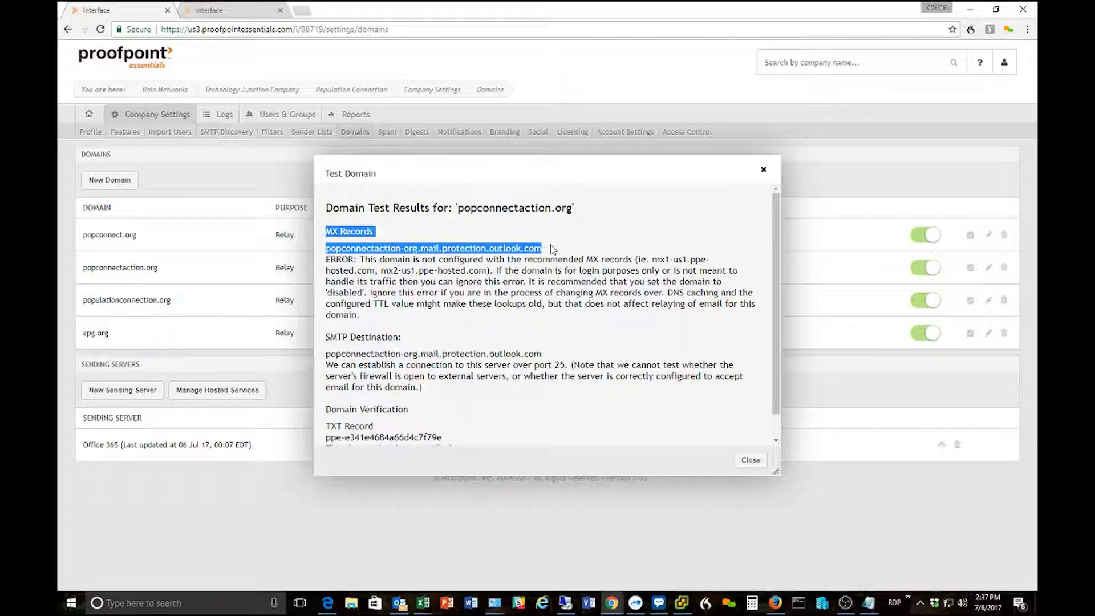
left_click(551, 249)
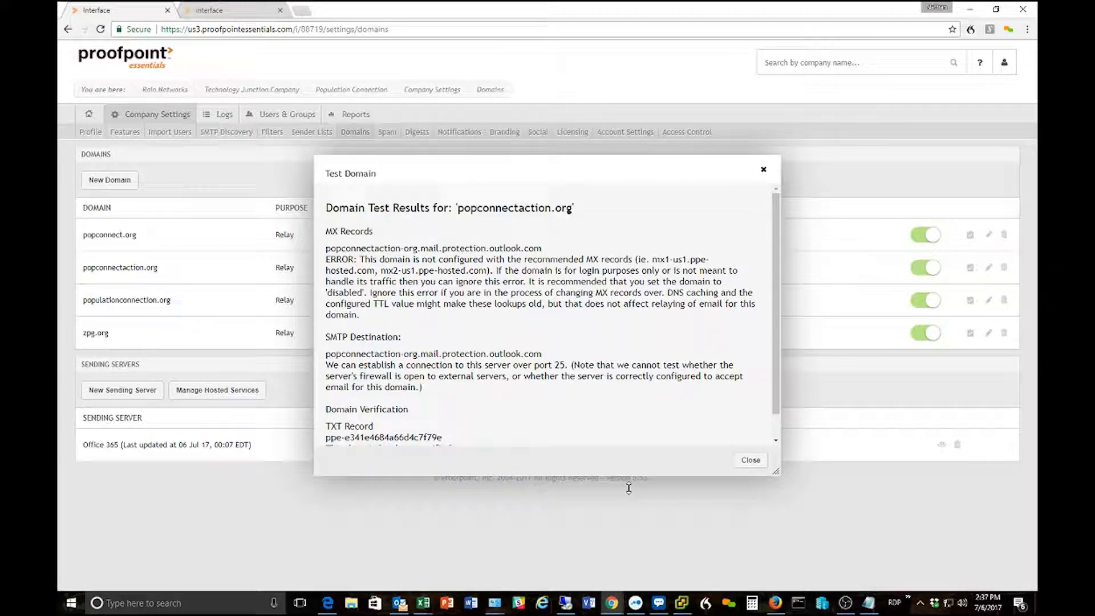
left_click(869, 604)
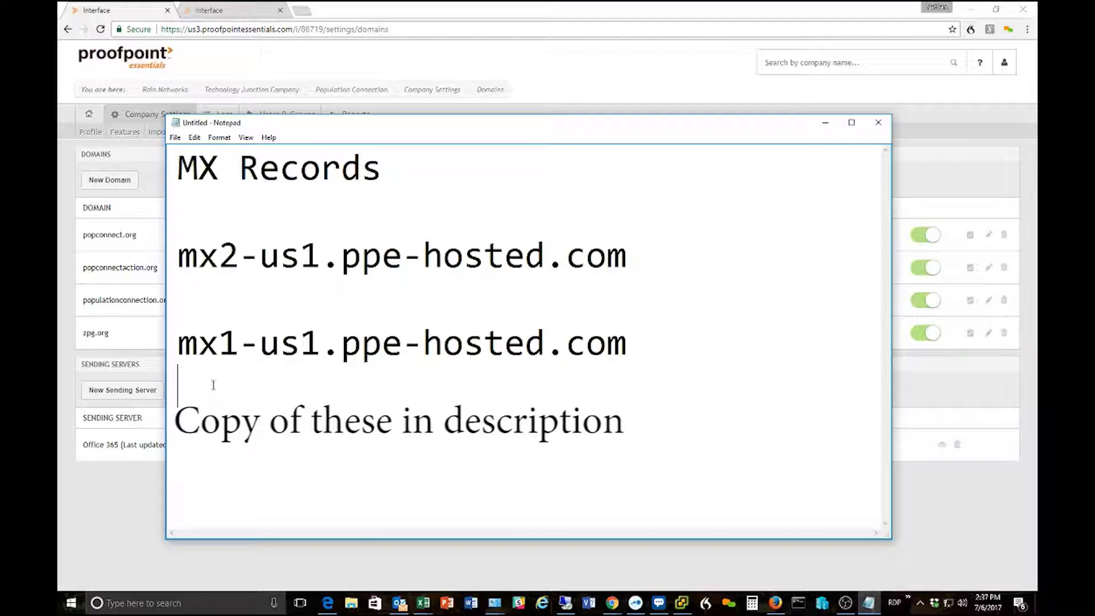
Select the full mx1-us1.ppe-hosted.com hostname in the Notepad list of Proofpoint MX records
left_click_drag(178, 345, 629, 353)
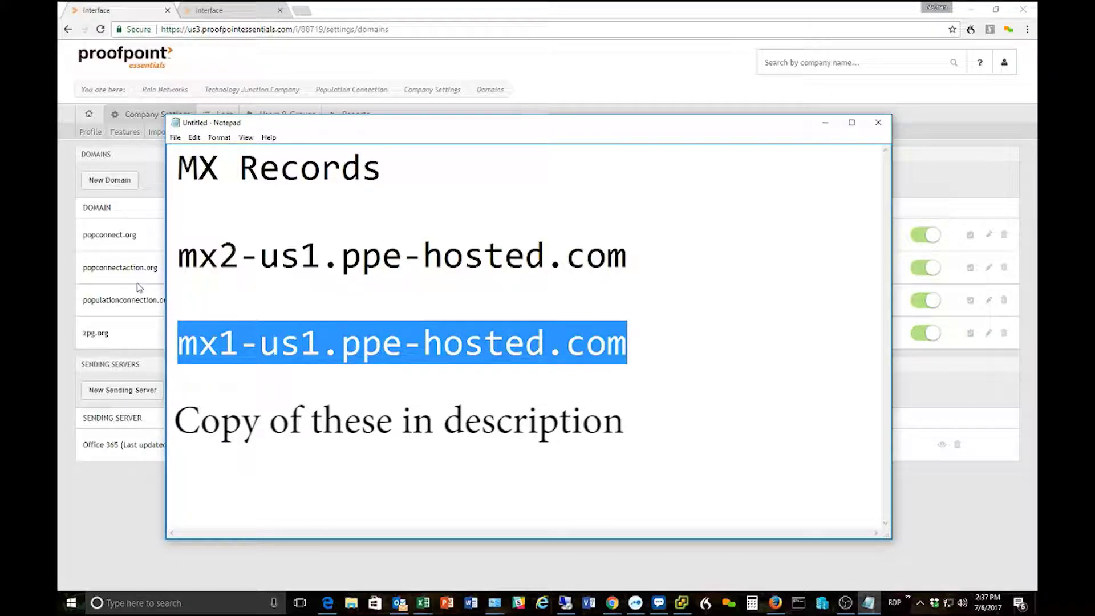
left_click_drag(178, 256, 636, 258)
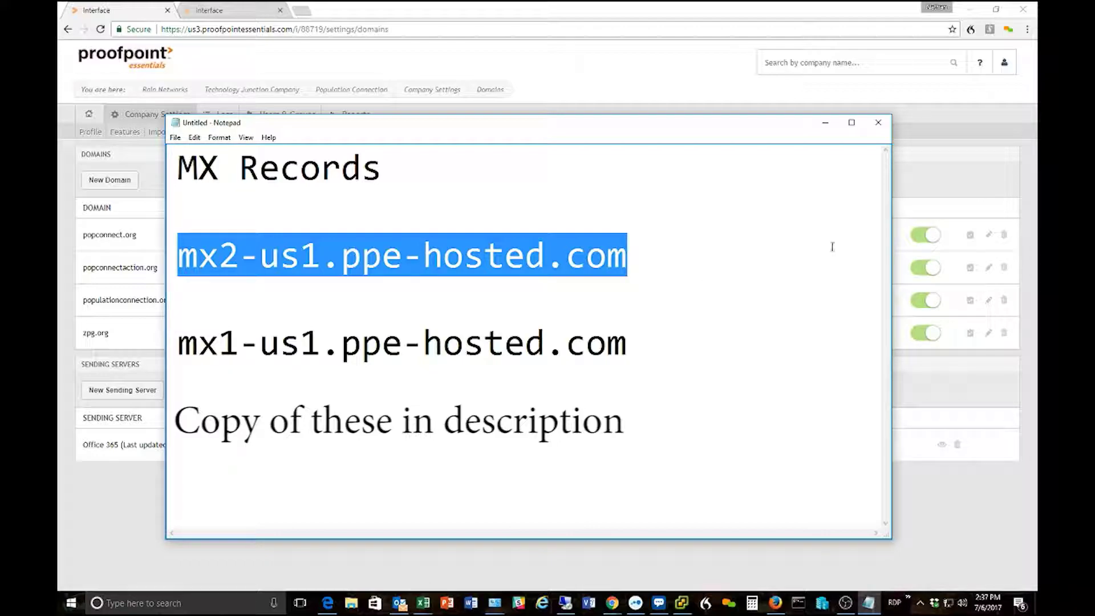
left_click(443, 343)
left_click_drag(631, 341, 186, 330)
key("ctrl+c")
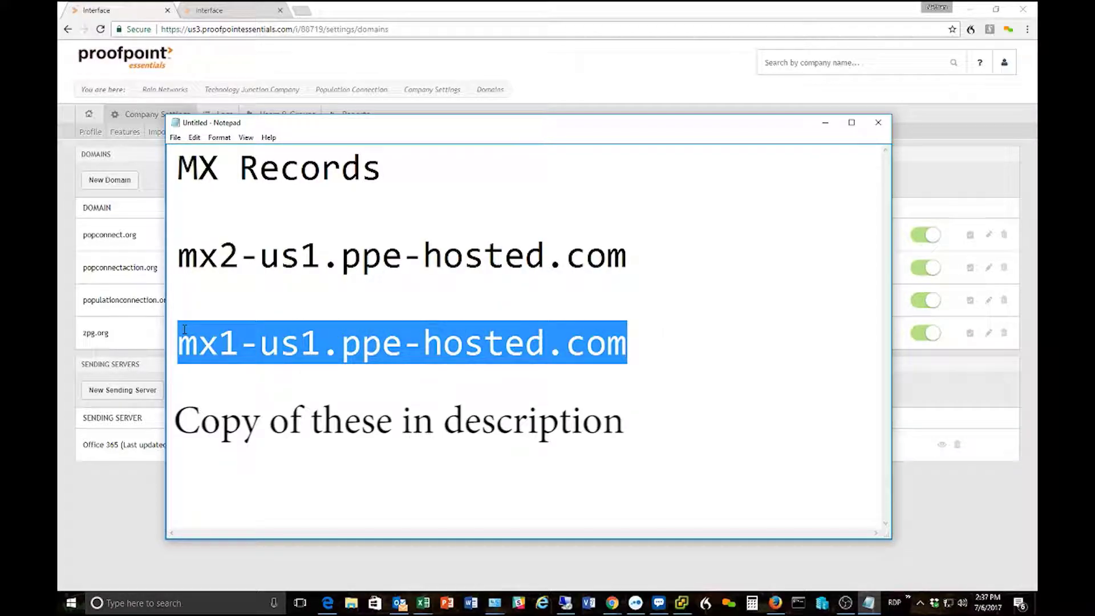
In GoDaddy DNS Manager, start a new DNS record of type MX
key("alt+Tab")
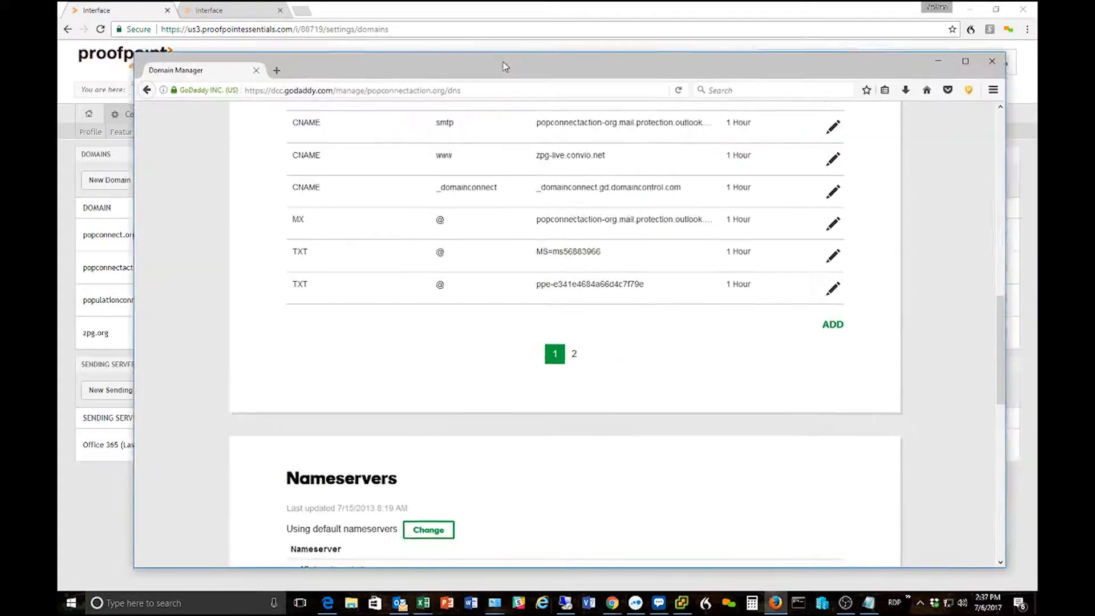
left_click_drag(503, 61, 478, 53)
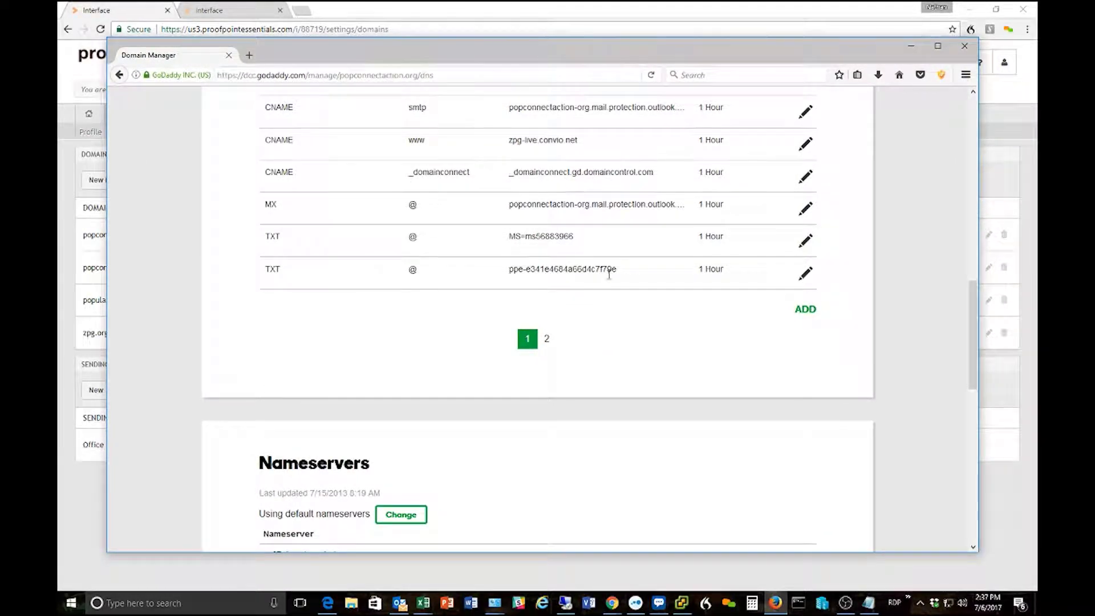
left_click(804, 311)
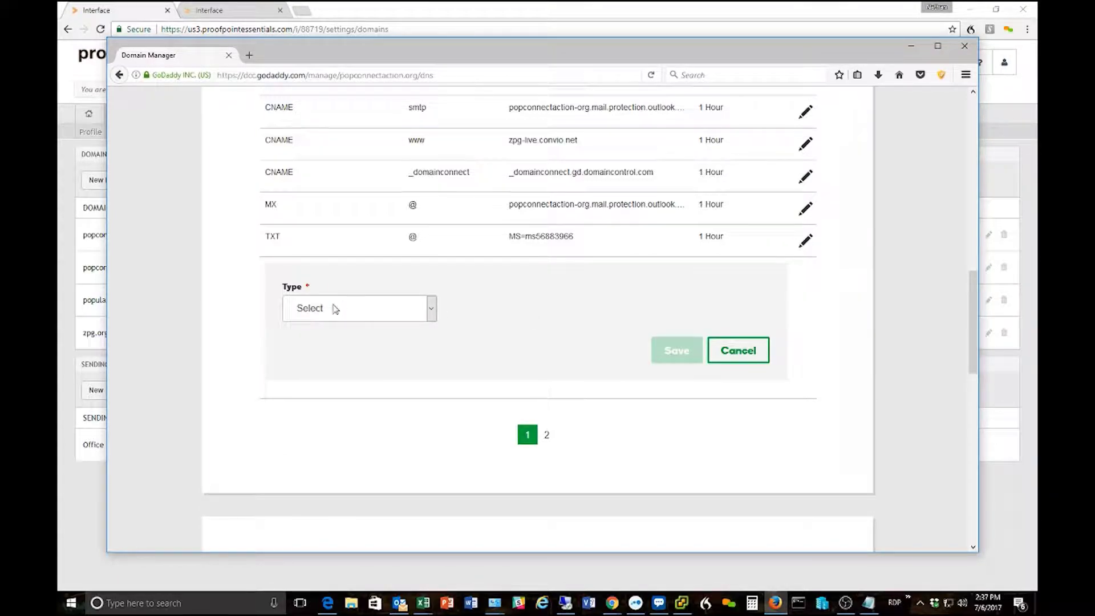
left_click(314, 311)
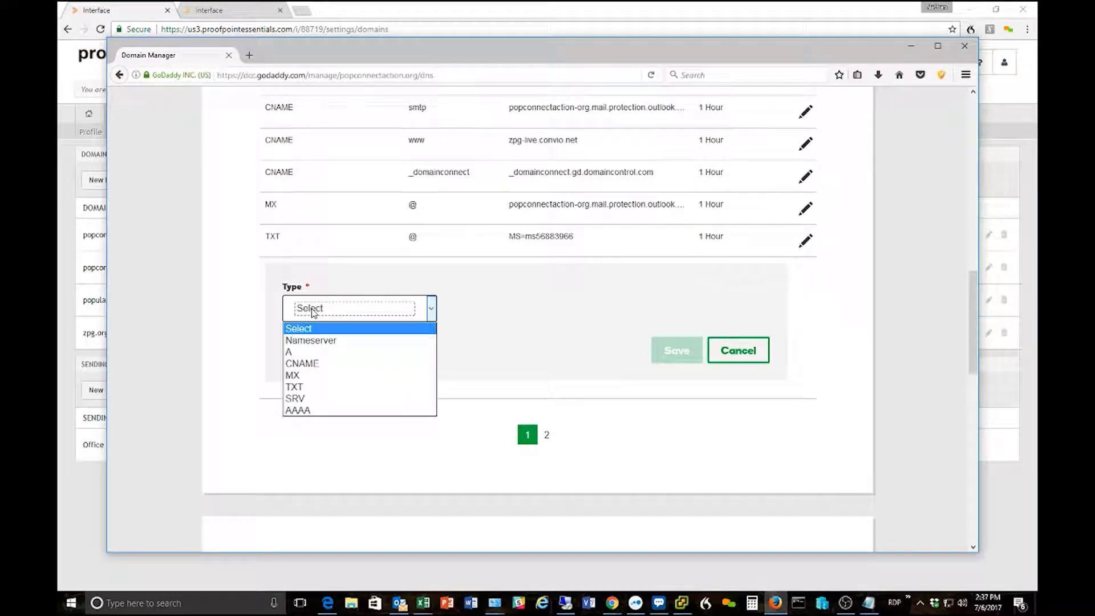
left_click(295, 375)
Give the record host @, points to mx1-us1.ppe-hosted.com, priority 10, and save it
left_click(479, 310)
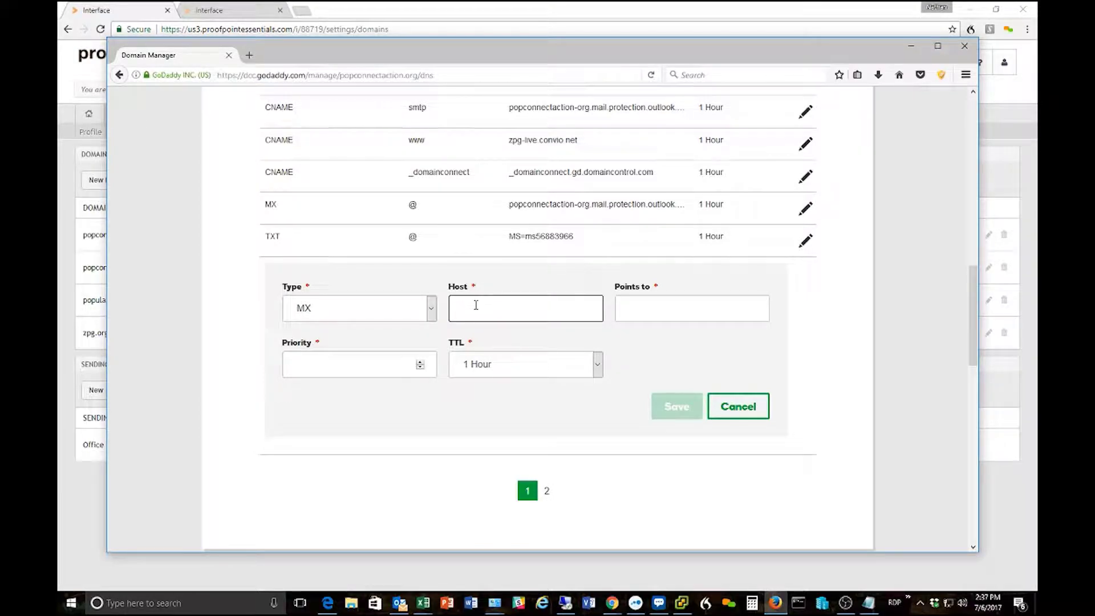
type("@")
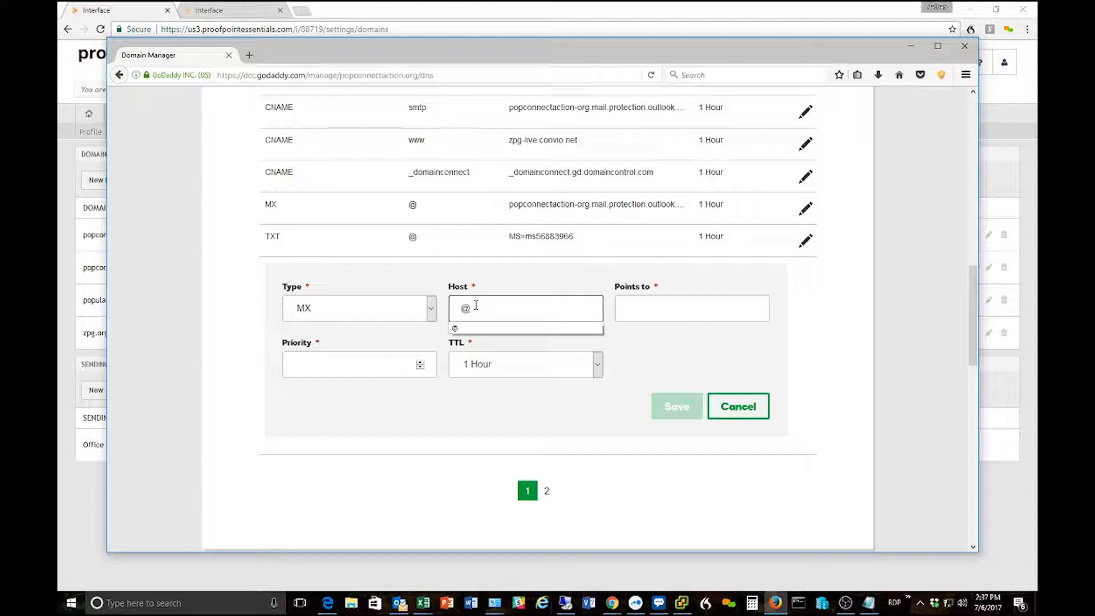
left_click(642, 312)
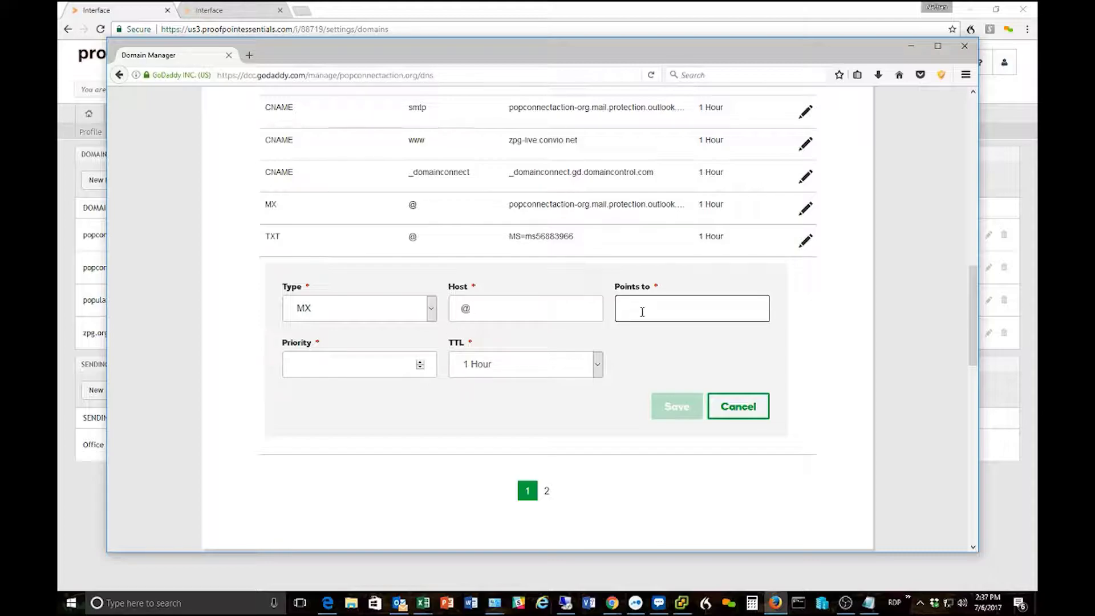
key("ctrl+v")
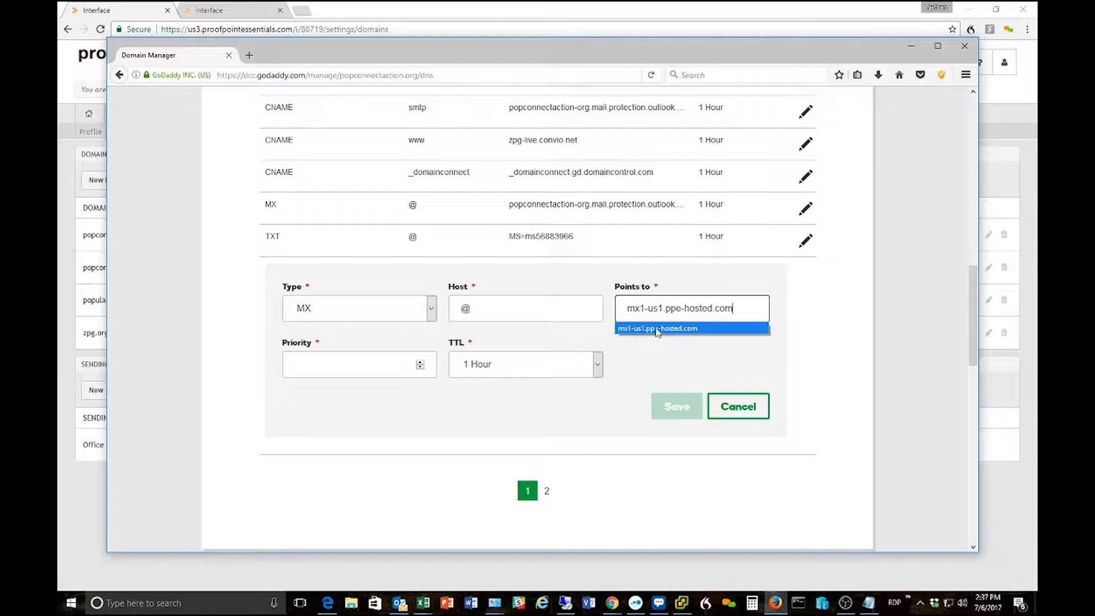
left_click(669, 363)
left_click(321, 362)
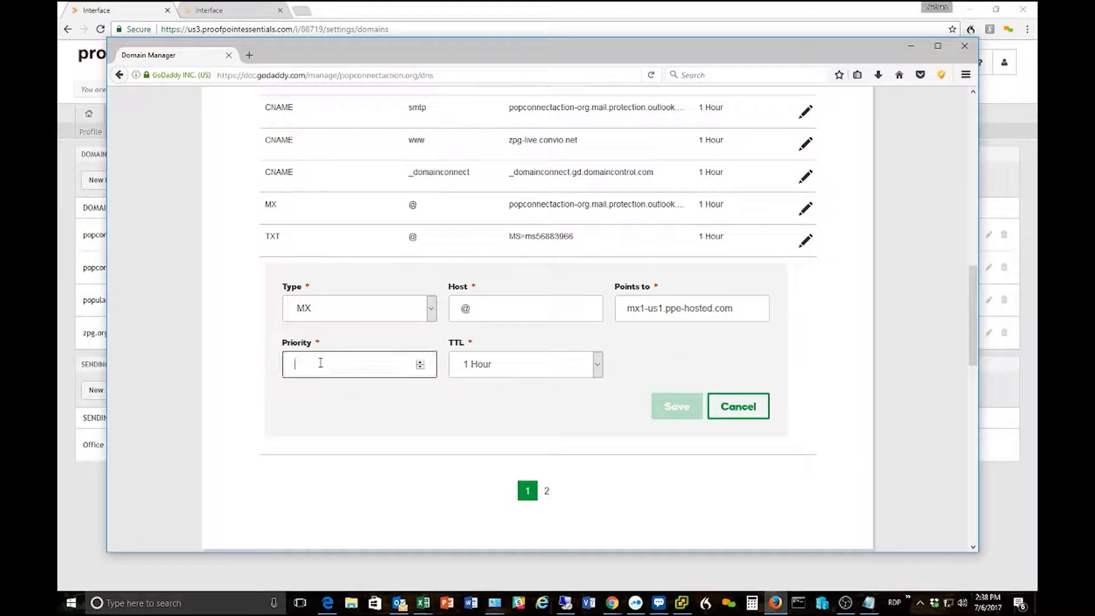
type("10")
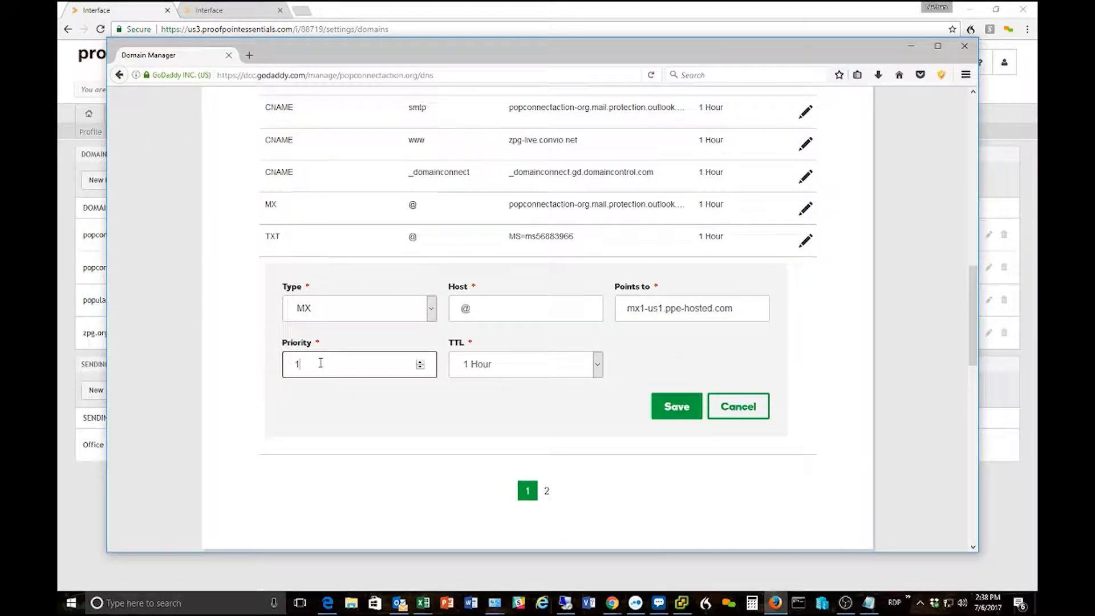
left_click(676, 406)
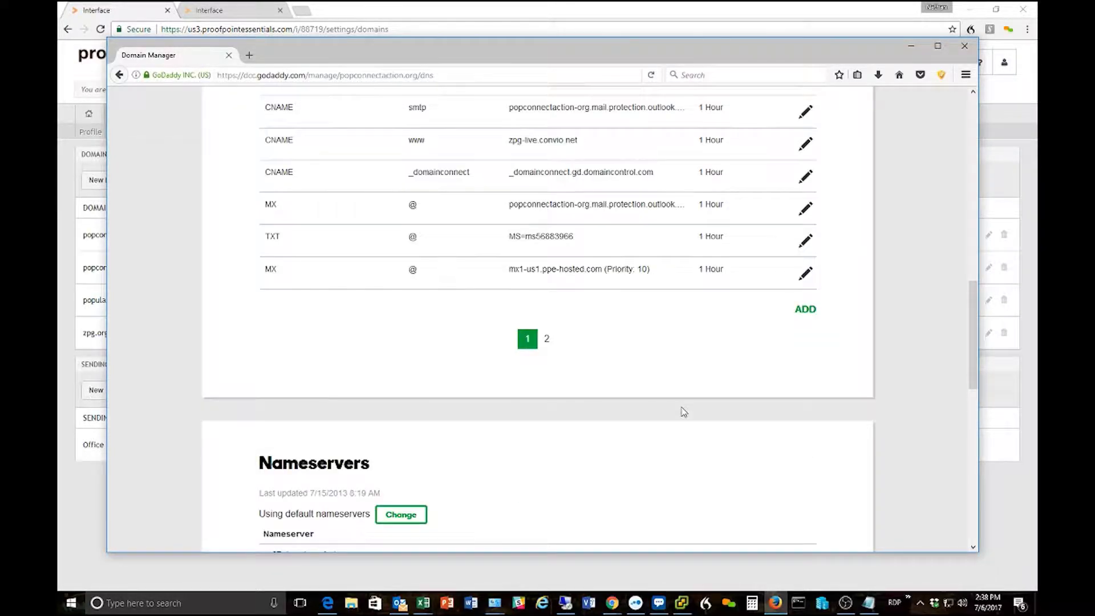
left_click(868, 603)
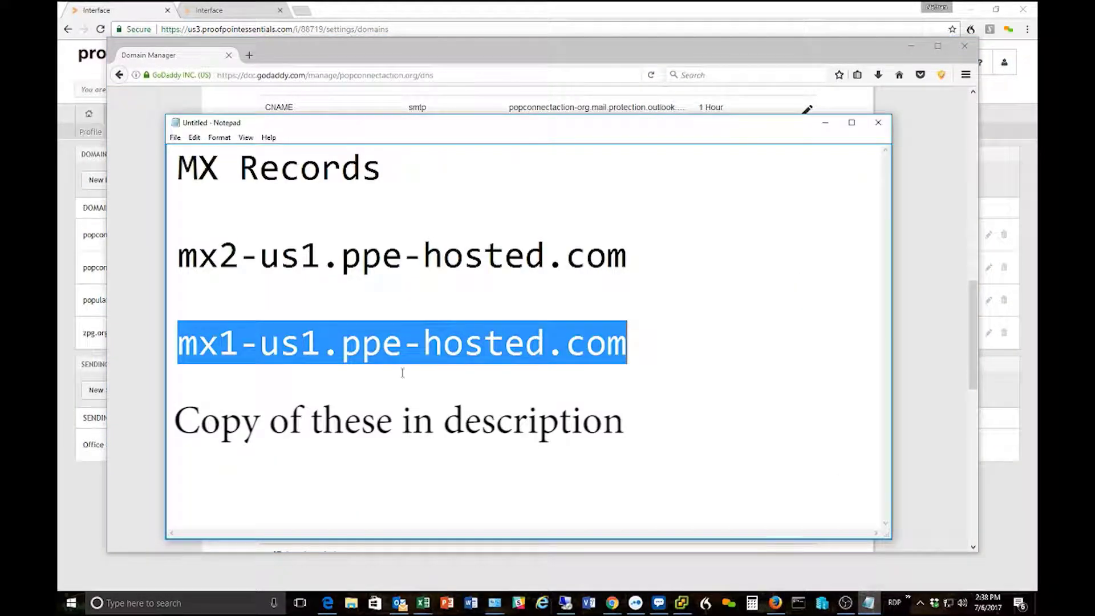
Select mx2-us1.ppe-hosted.com in the notes and start another MX record in DNS Manager
left_click(279, 283)
left_click_drag(178, 255, 622, 261)
key("ctrl+c")
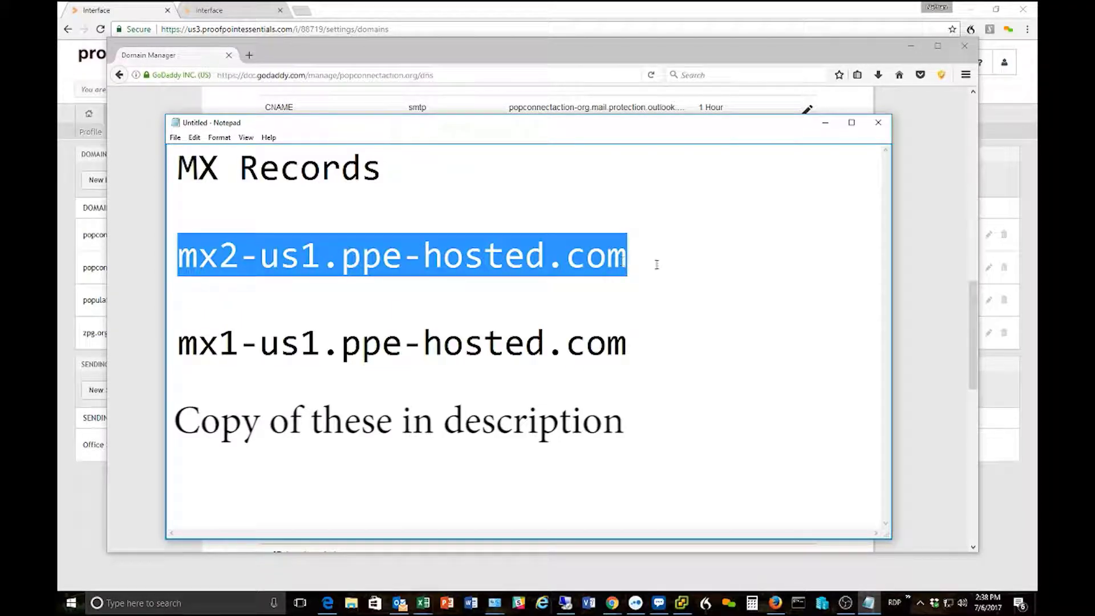
left_click(908, 321)
left_click(809, 311)
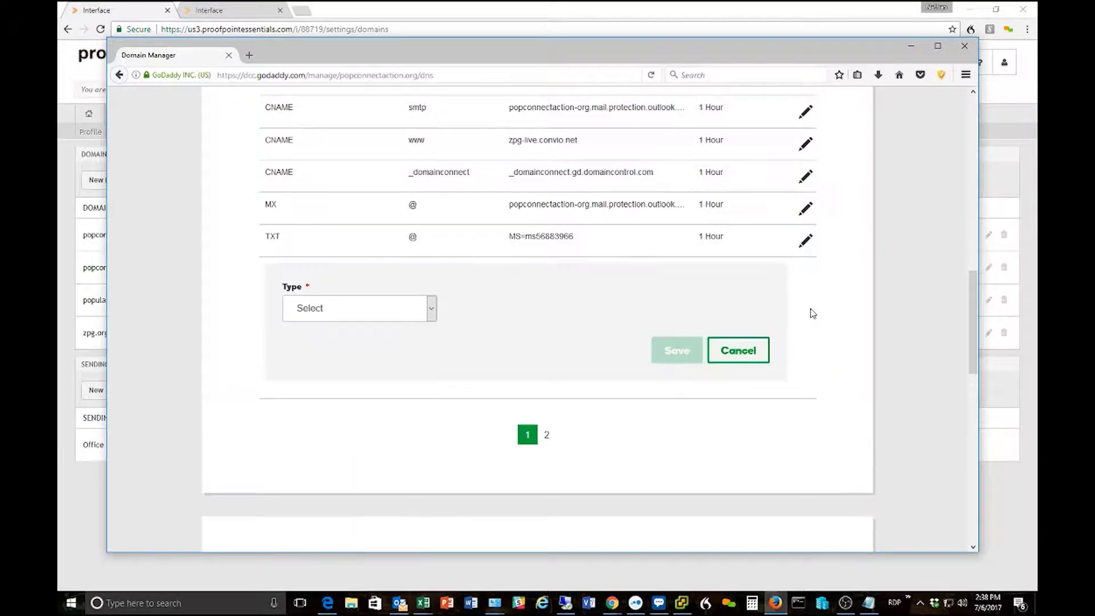
left_click(343, 311)
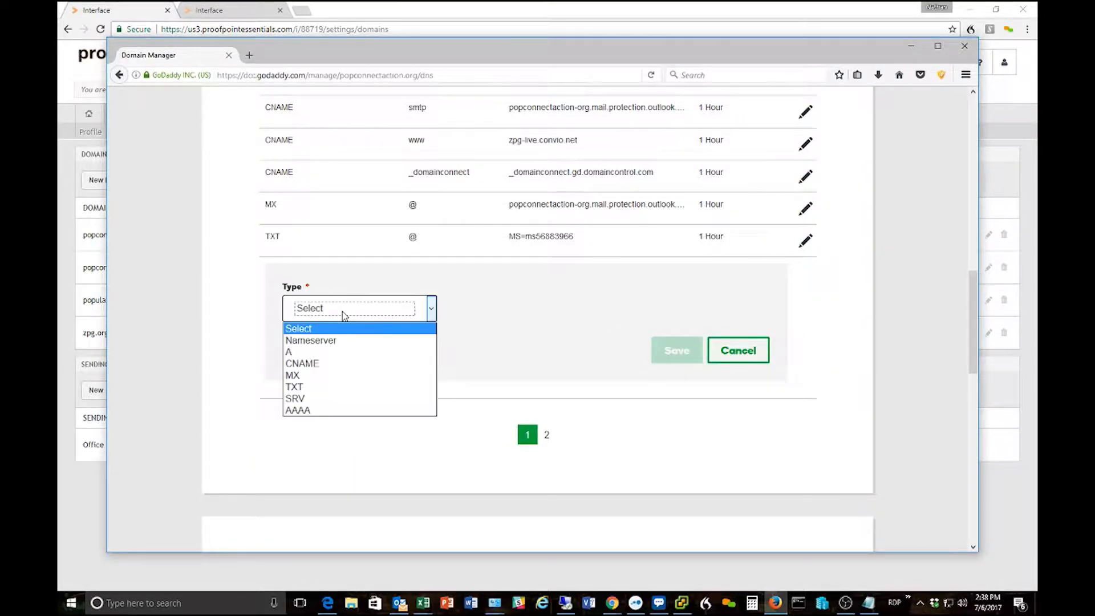
left_click(313, 374)
Give the record host @, points to mx2-us1.ppe-hosted.com, priority 20, and save it
left_click(487, 307)
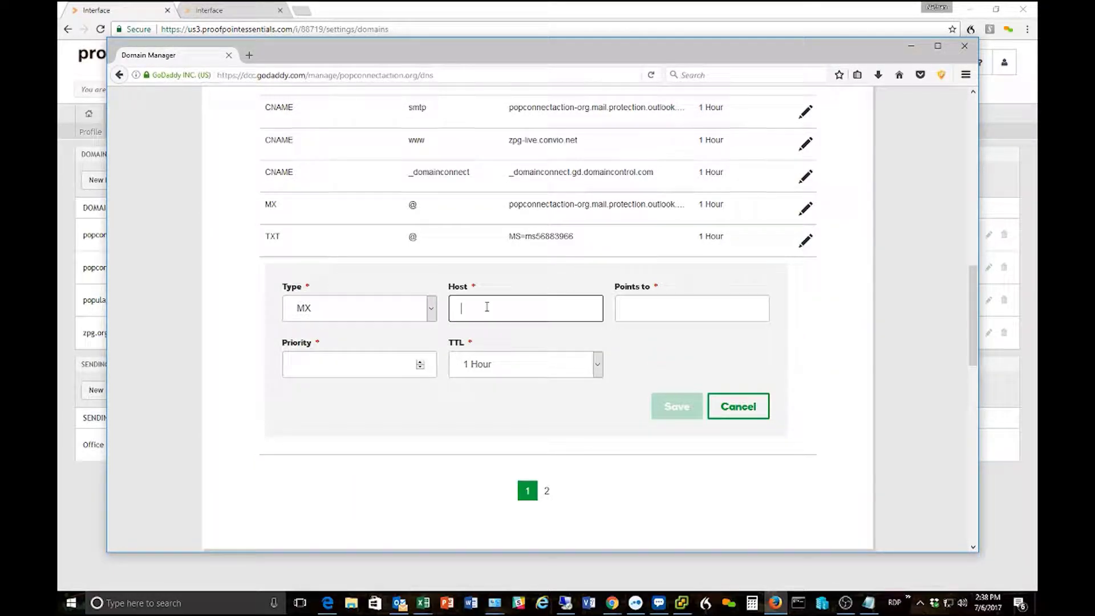
type("@")
left_click(640, 304)
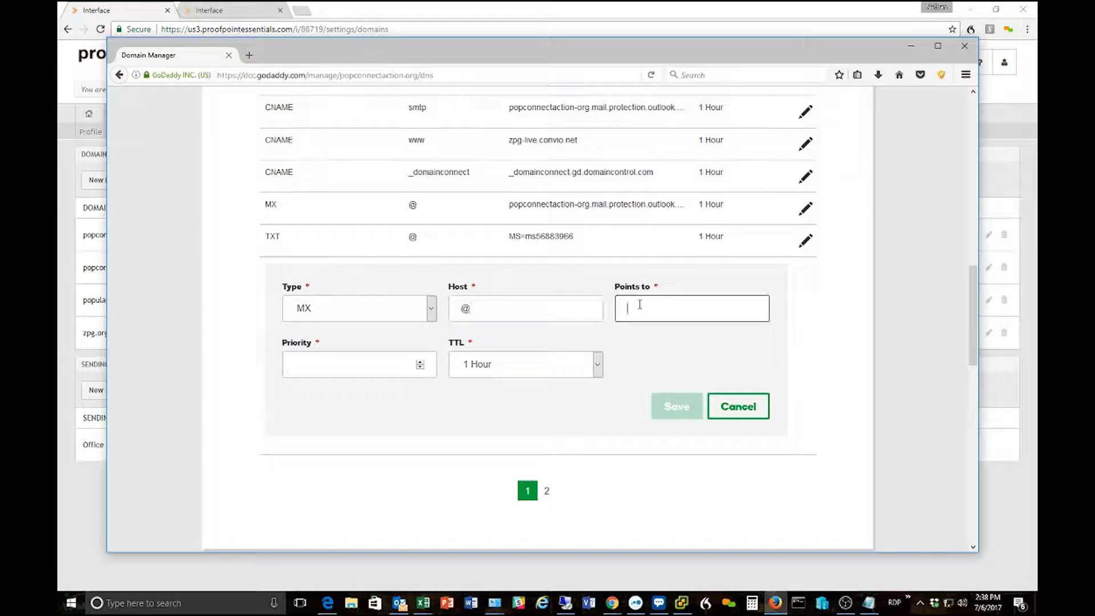
key("ctrl+v")
left_click(649, 337)
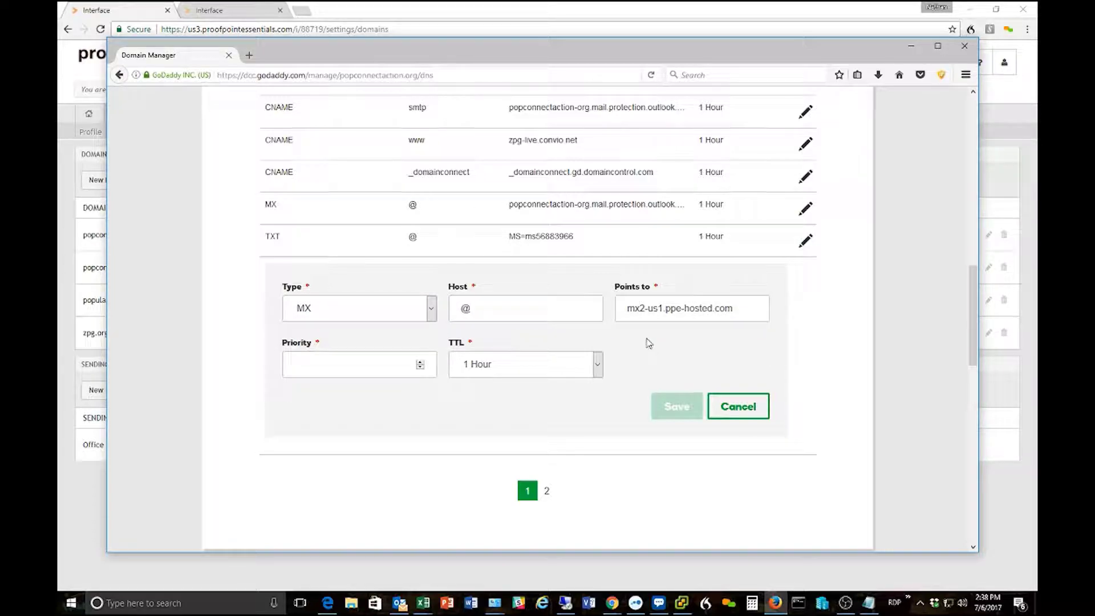
left_click(328, 363)
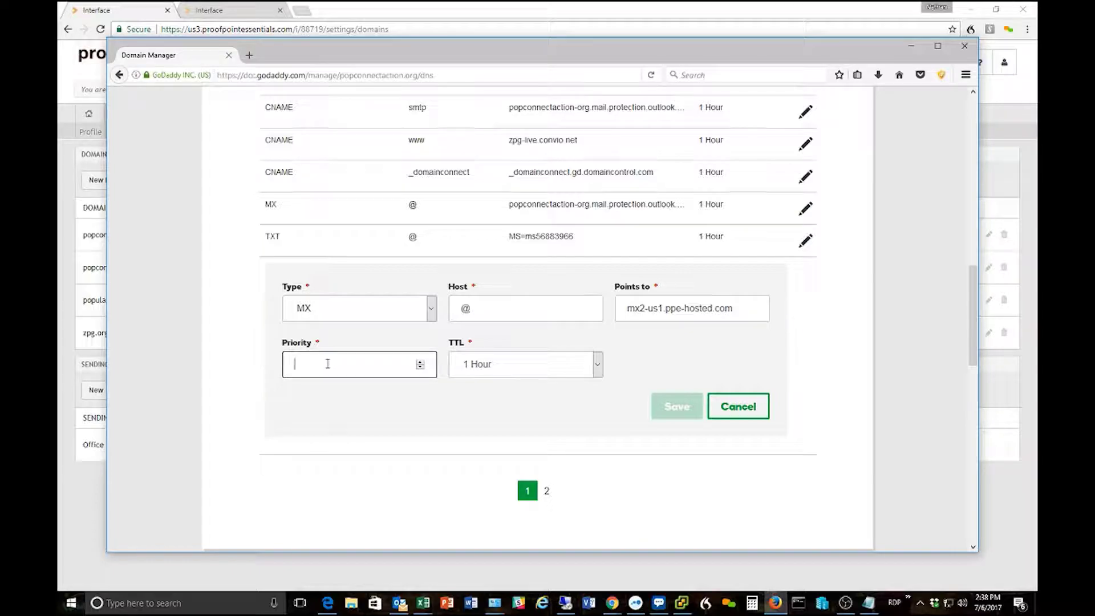
type("20")
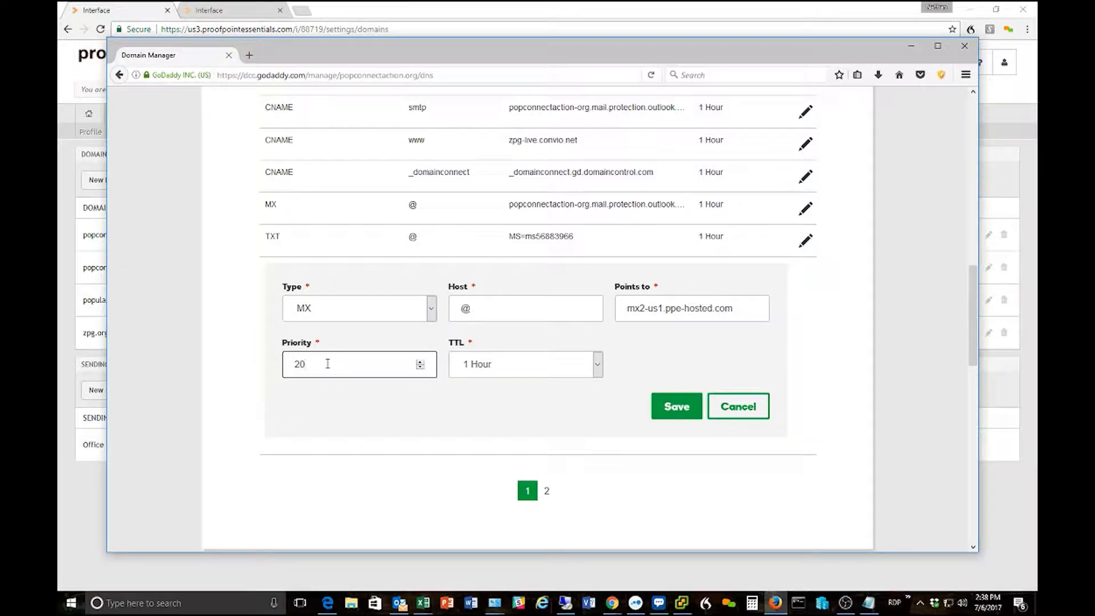
left_click(684, 406)
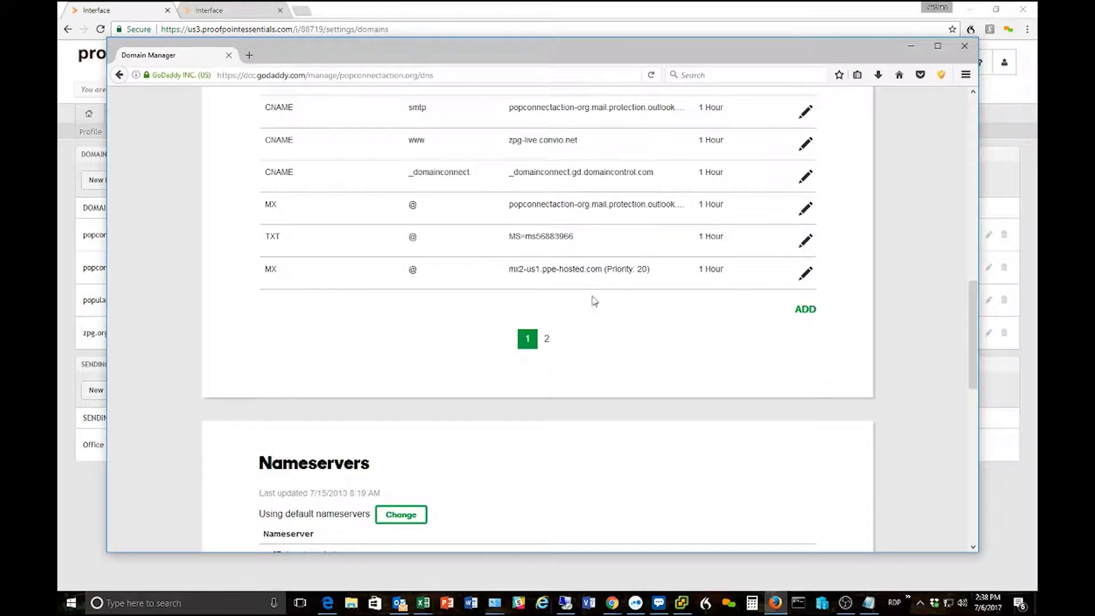
Delete the old outlook.com MX record from the DNS list and confirm the deletion
left_click_drag(508, 268, 667, 273)
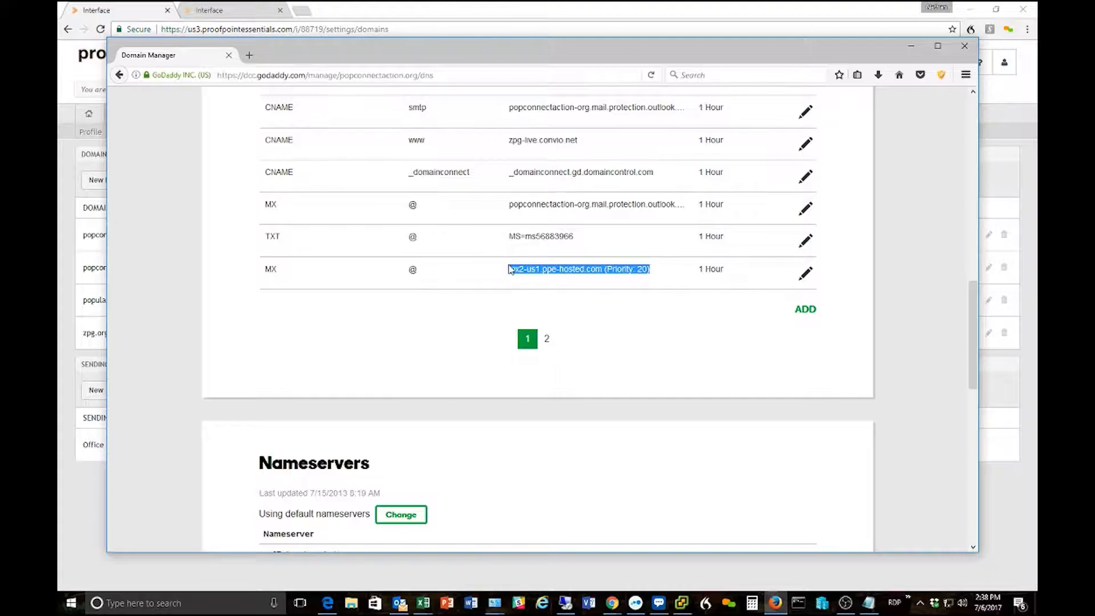
left_click(490, 289)
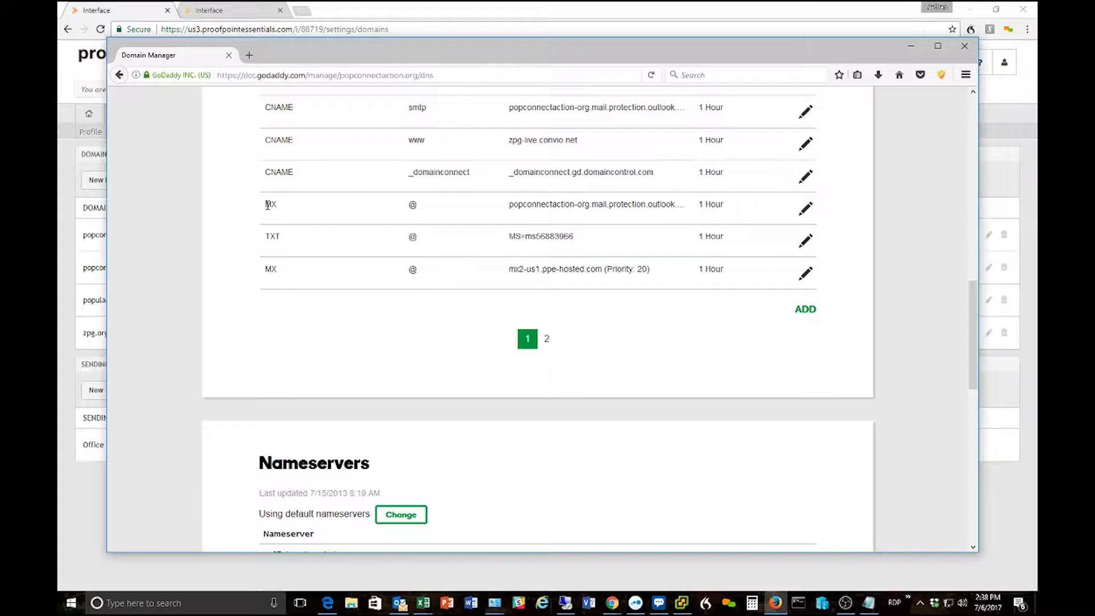
left_click_drag(266, 204, 677, 214)
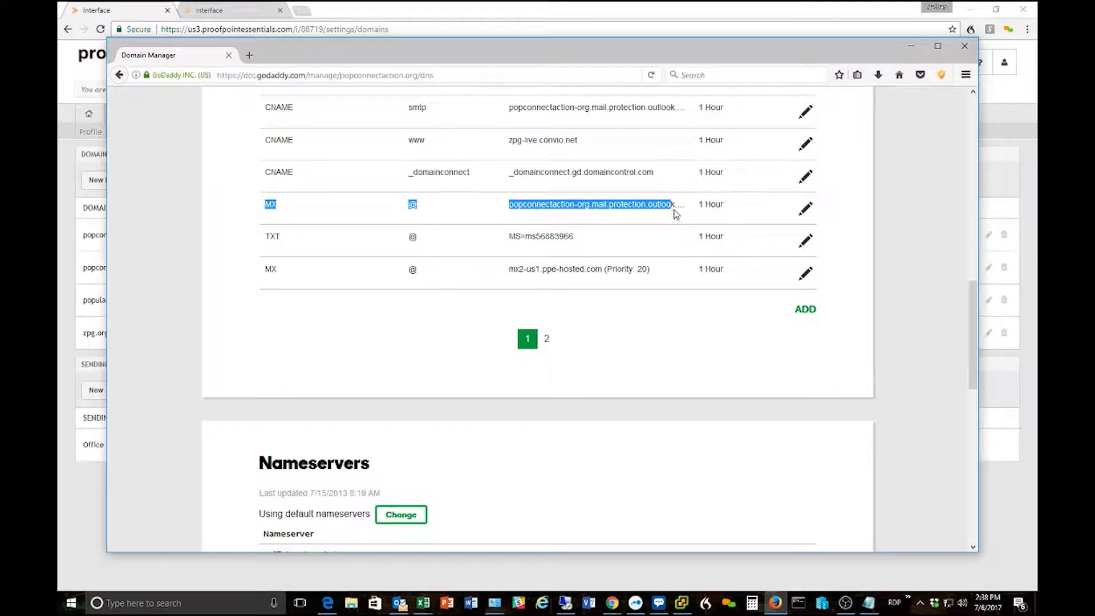
left_click(272, 221)
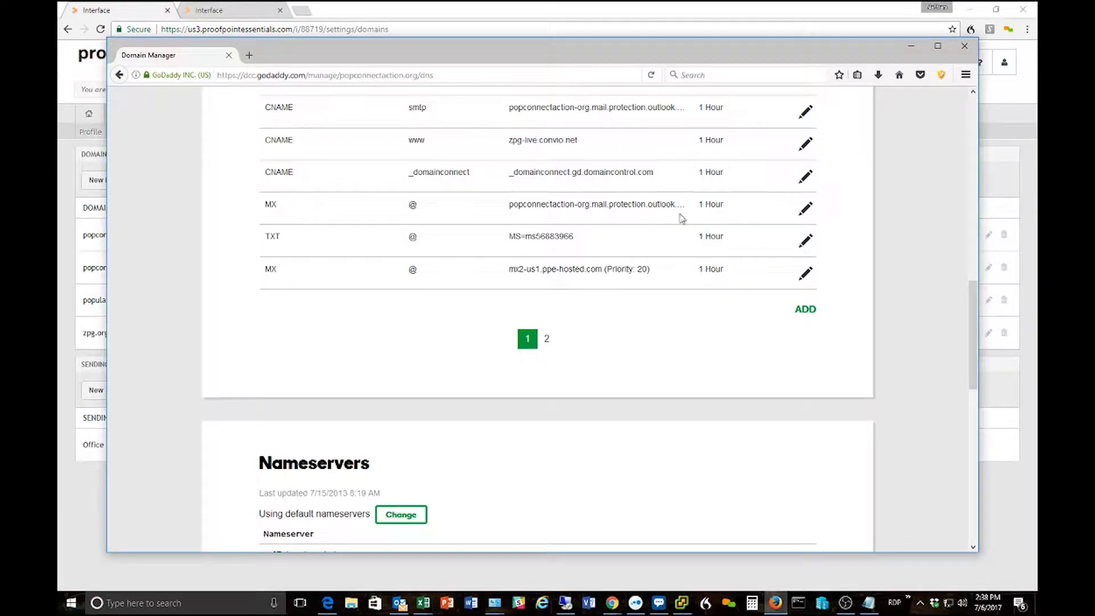
left_click(806, 210)
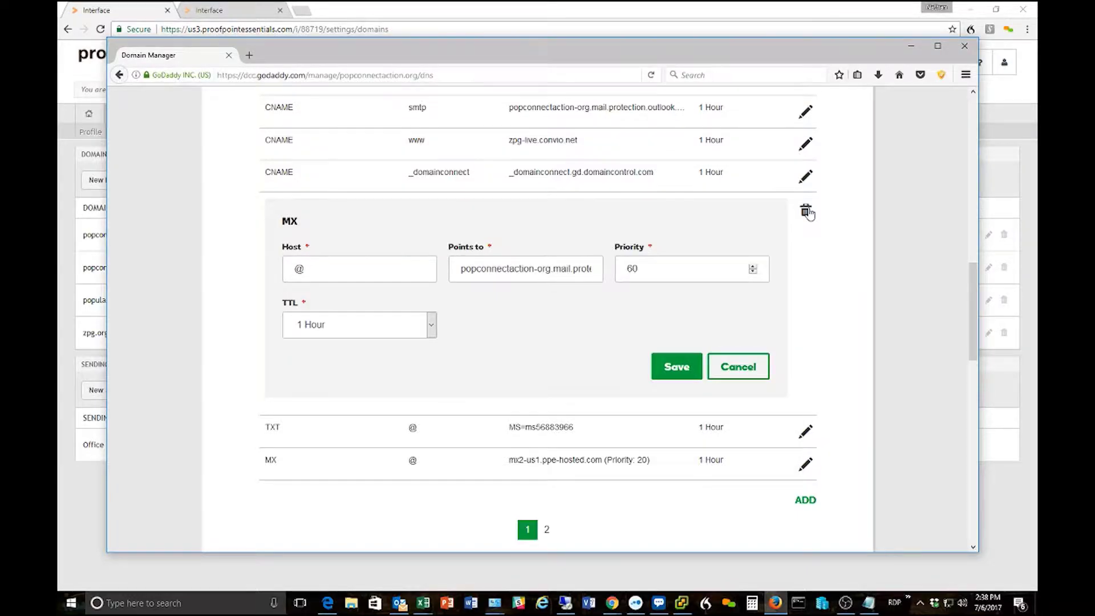
left_click(806, 211)
left_click(537, 328)
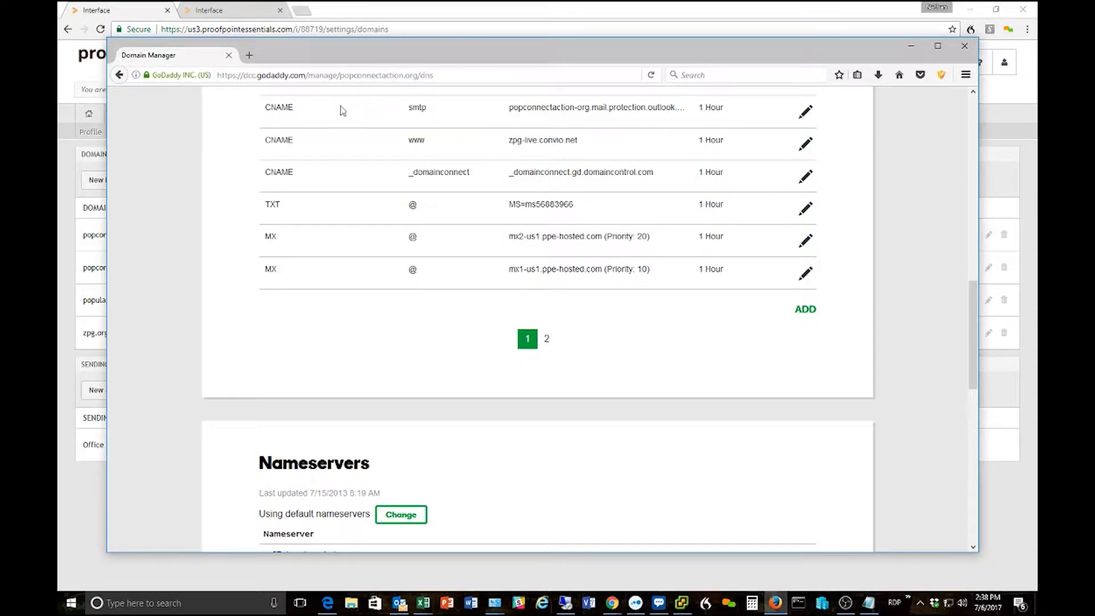
Close the earlier test results, rerun Test domain for popconnectaction.org, and close the new results
left_click(108, 11)
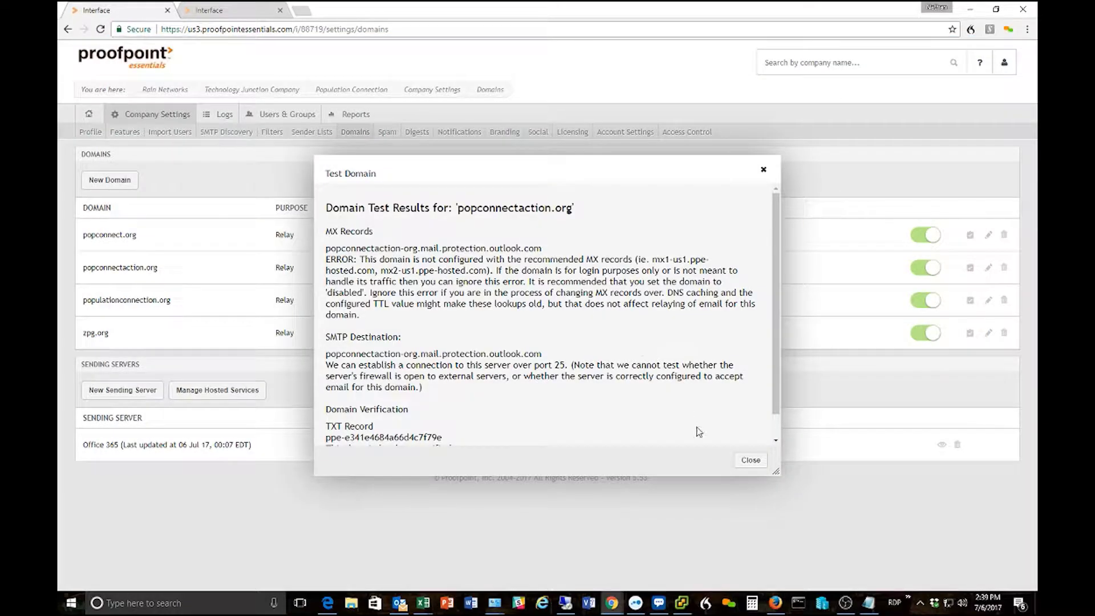
left_click(752, 460)
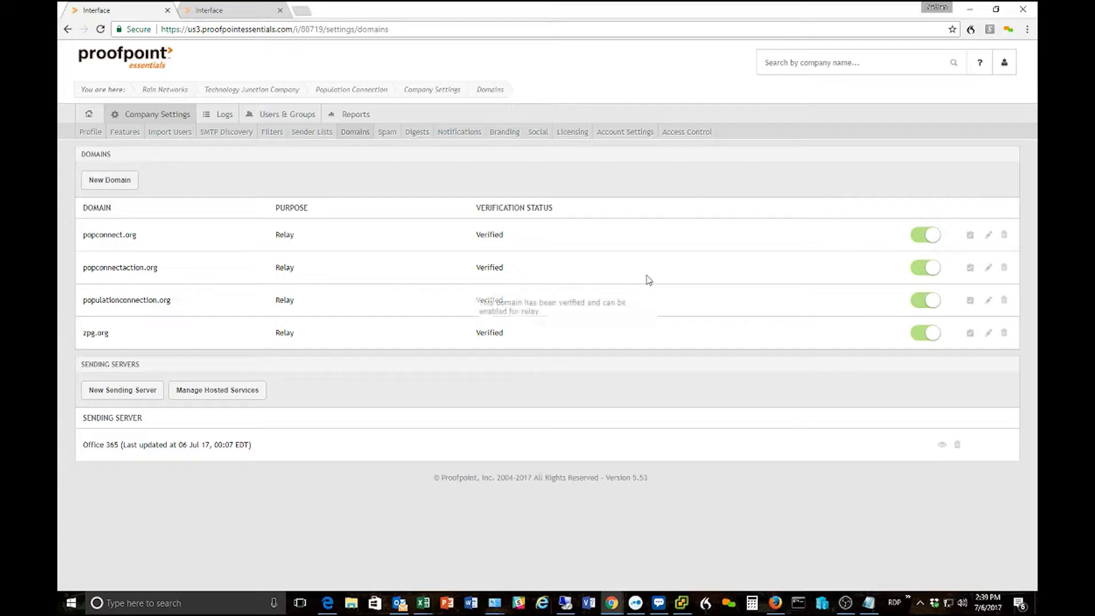
left_click(970, 269)
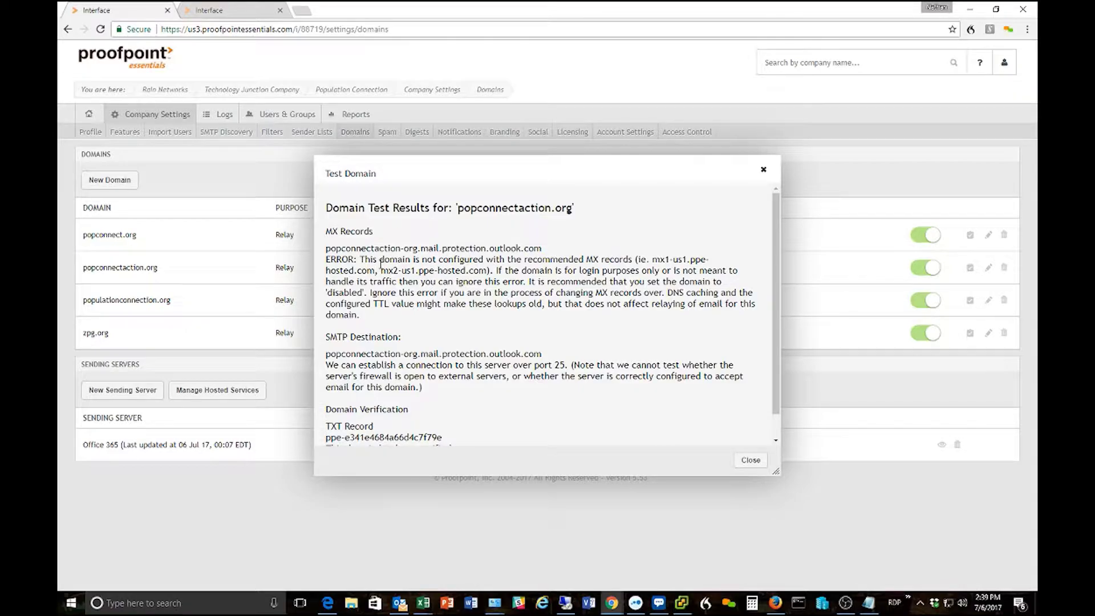
left_click(764, 170)
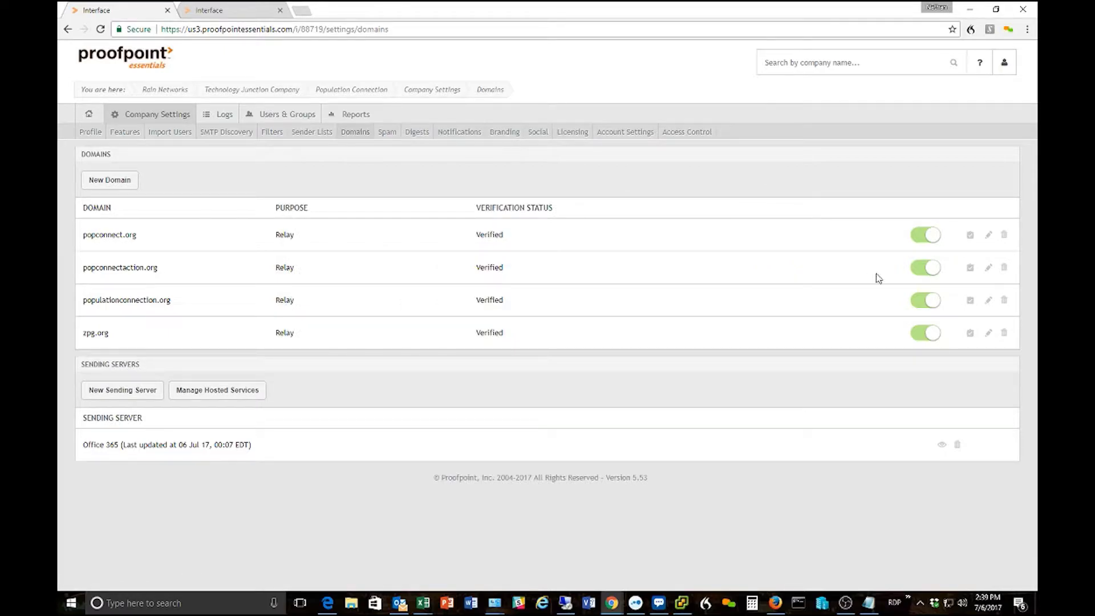
left_click(971, 301)
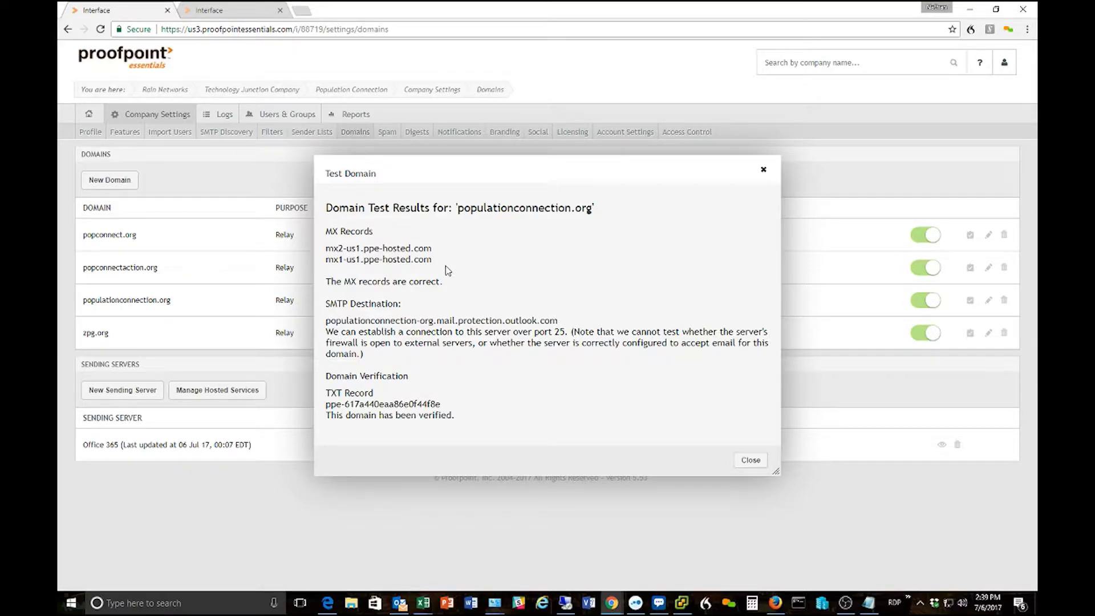
left_click_drag(446, 264, 329, 249)
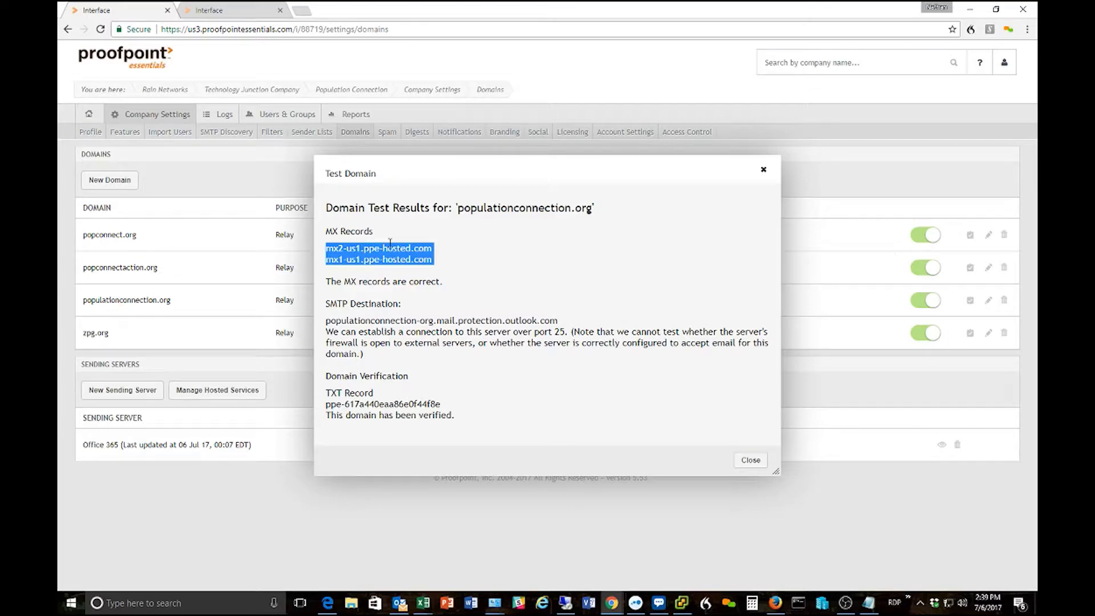
left_click(763, 169)
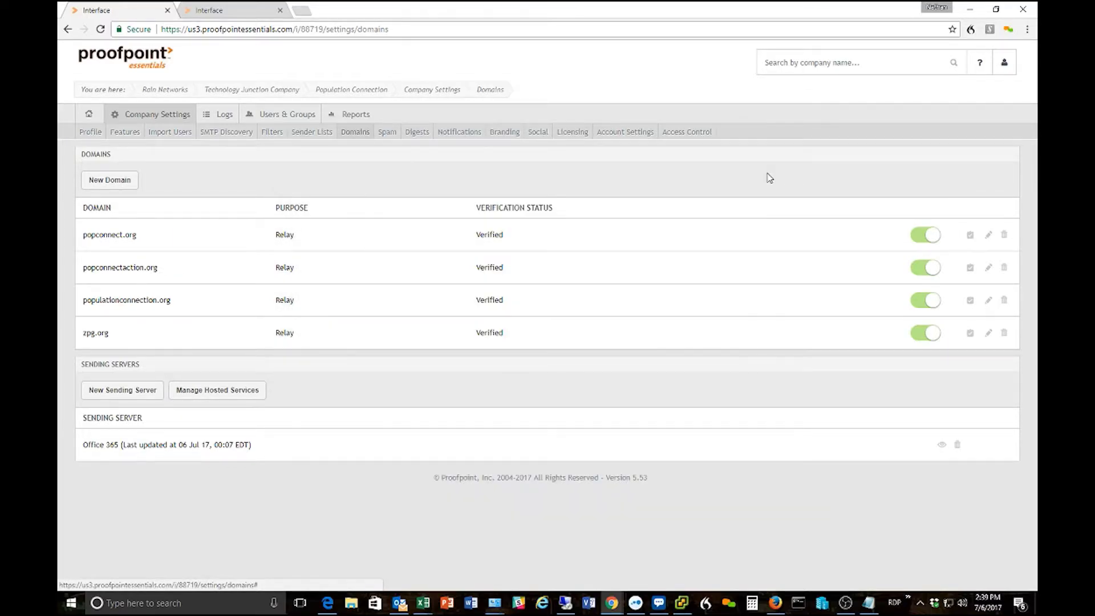
left_click(971, 268)
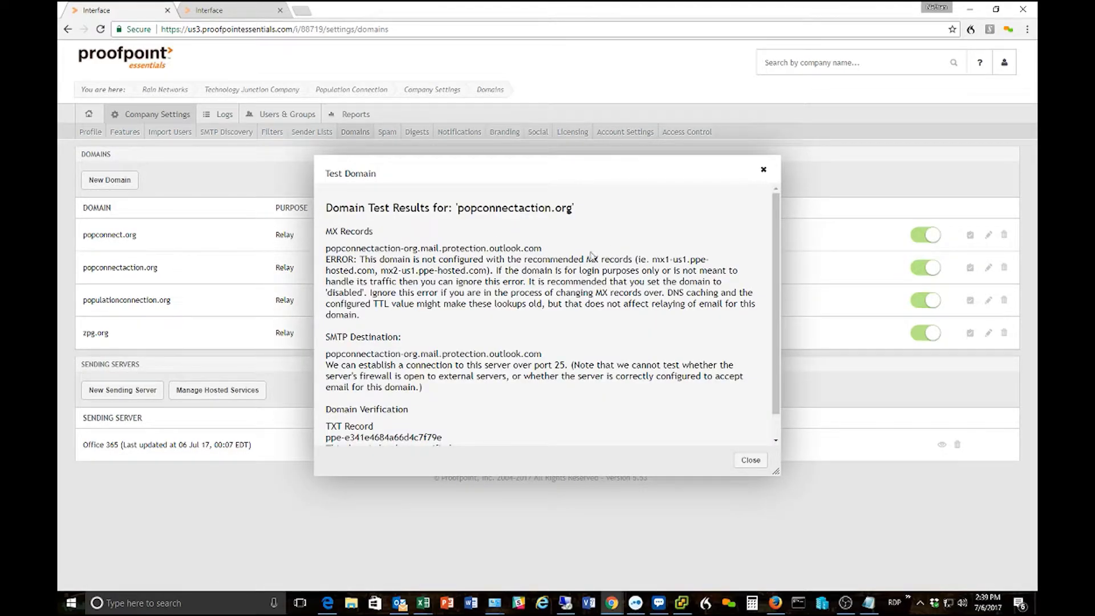
left_click(763, 170)
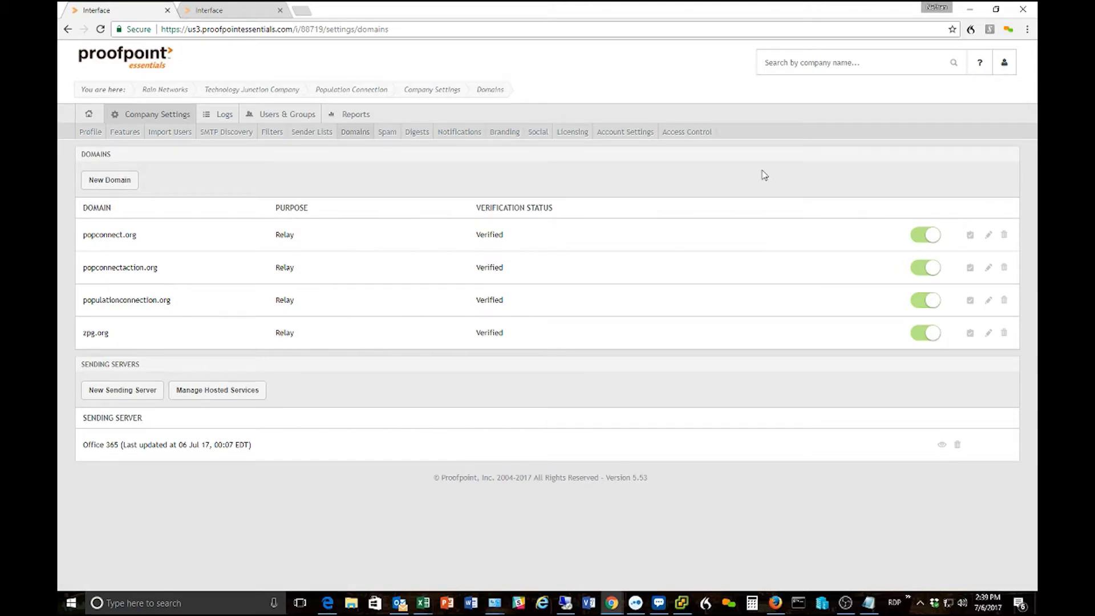